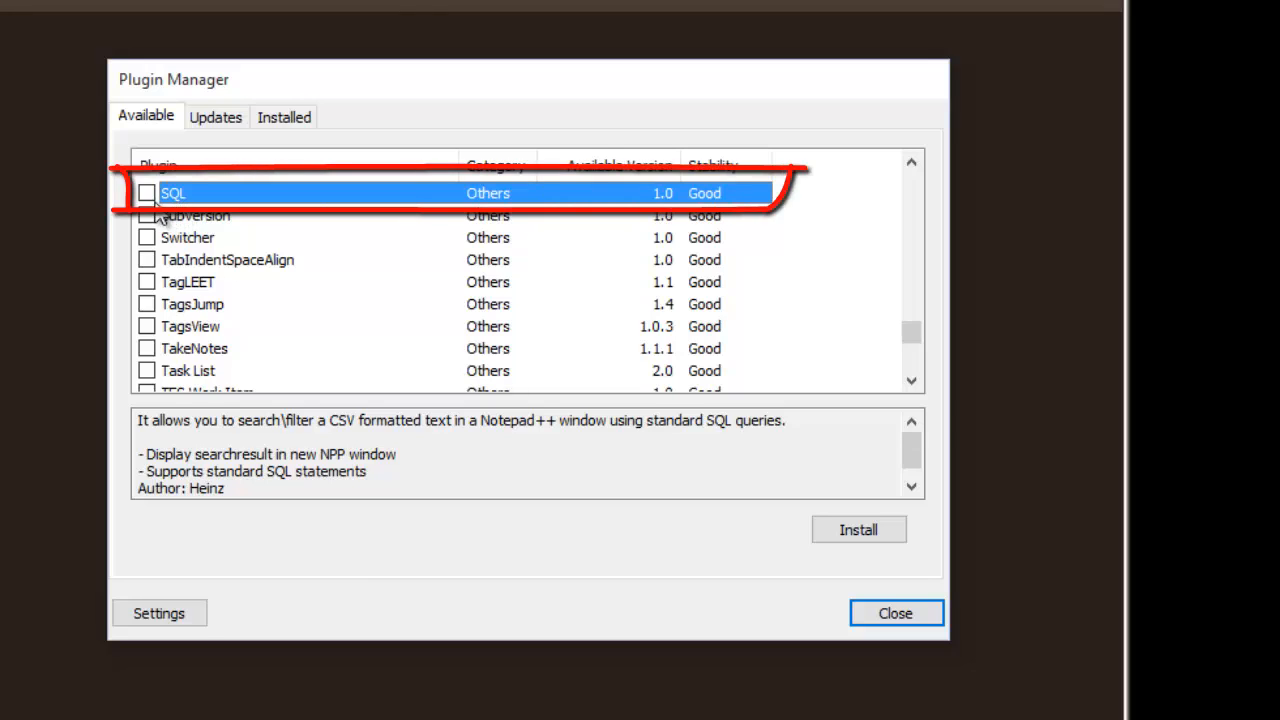
# Install the SQL plugin and restart the editor to complete the installation
pyautogui.click(147, 193)
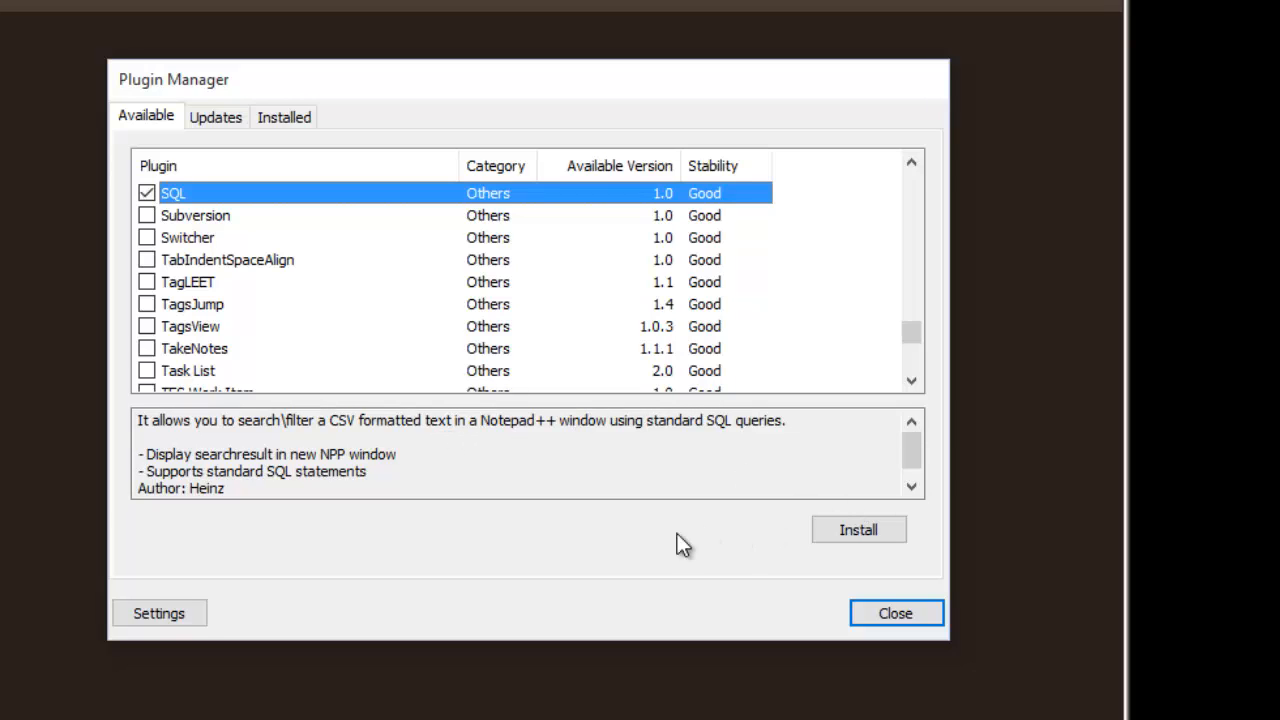
pyautogui.click(845, 533)
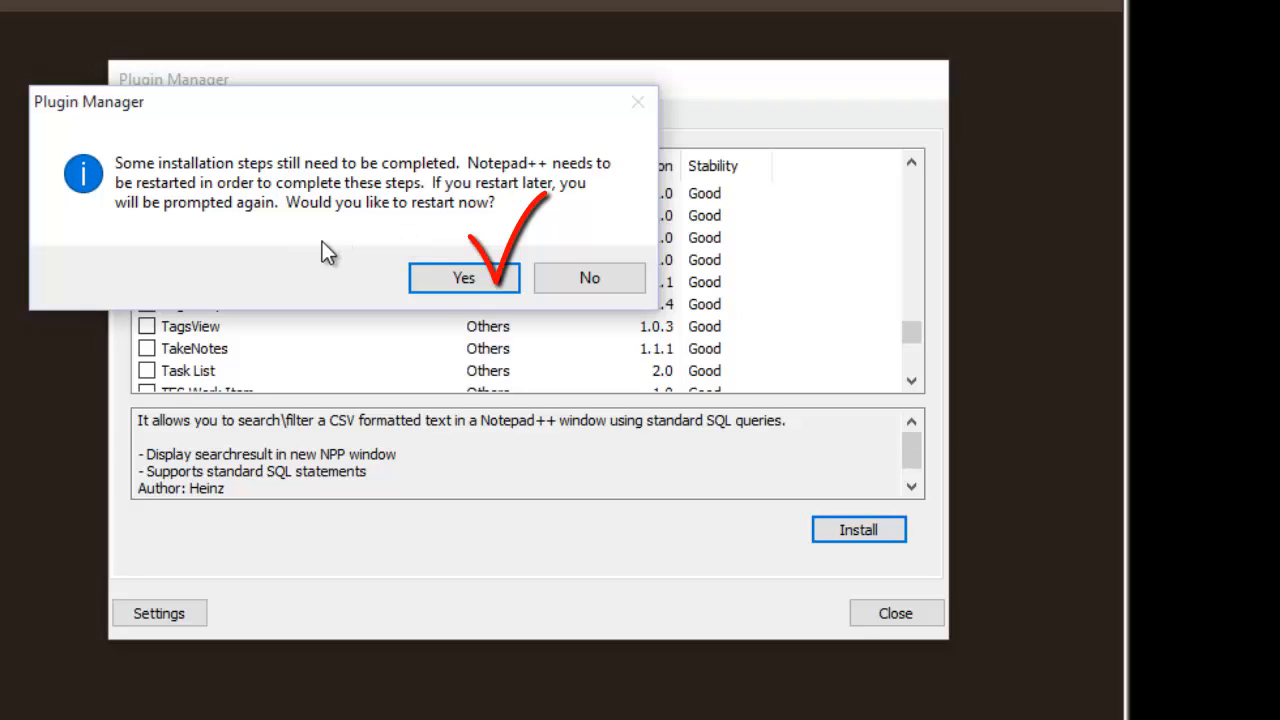
pyautogui.click(474, 283)
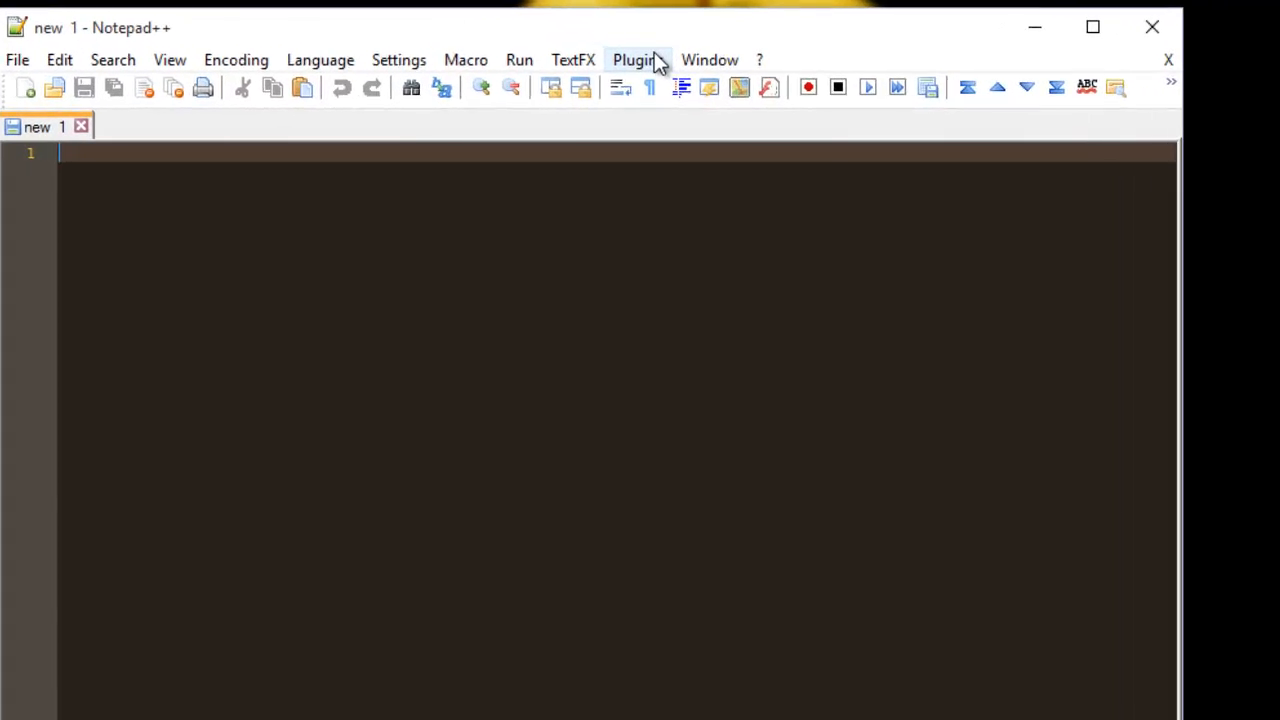
pyautogui.click(655, 60)
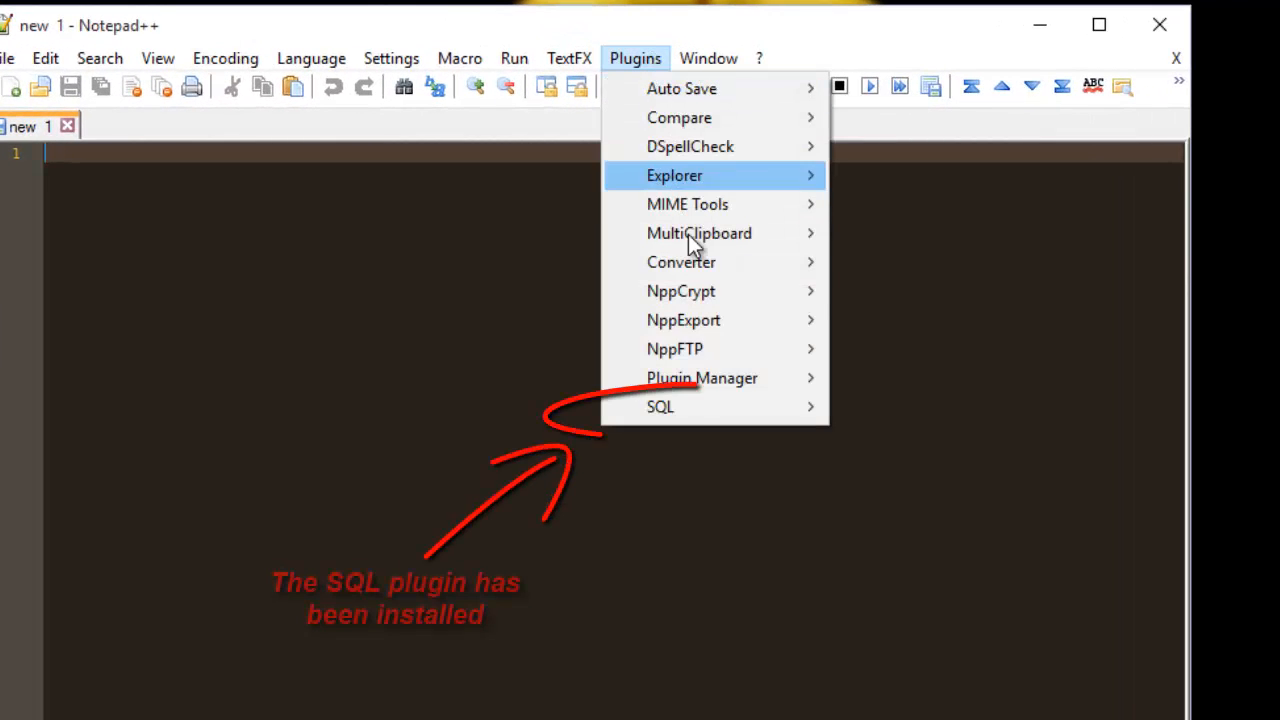
pyautogui.moveTo(691, 417)
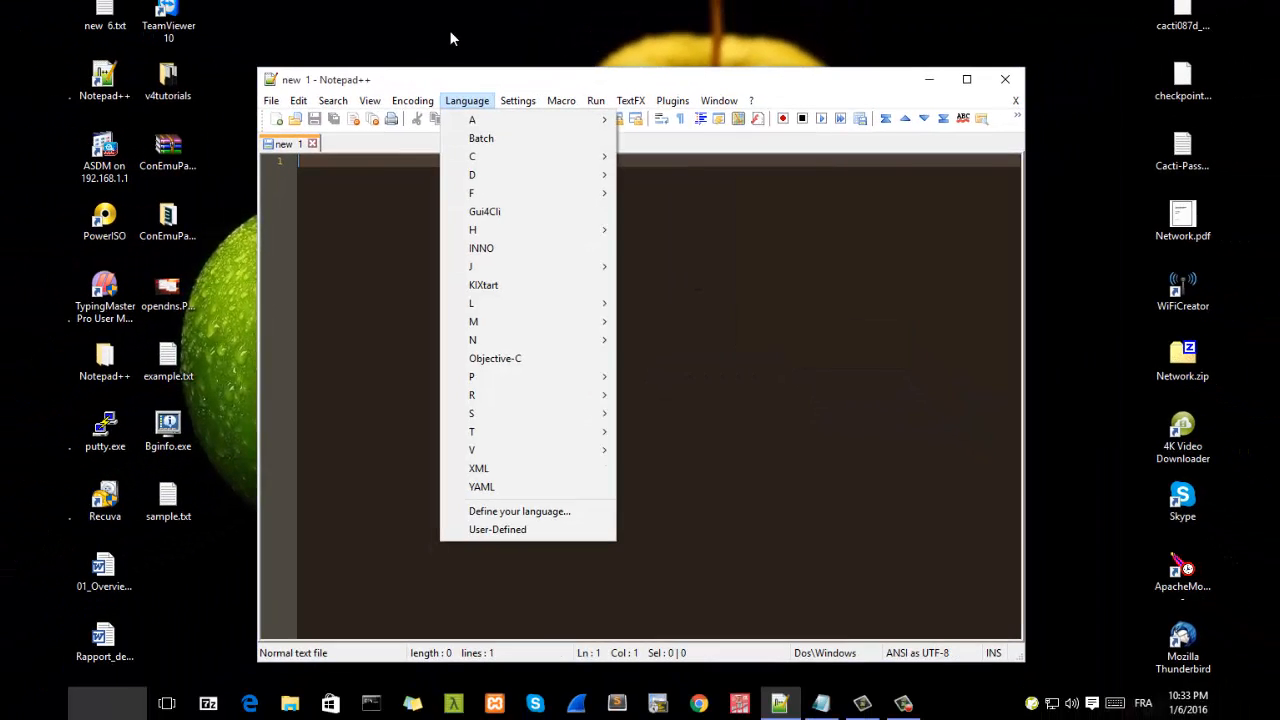
# Open sample.txt from the desktop in the editor
pyautogui.click(241, 25)
pyautogui.moveTo(190, 510); pyautogui.dragTo(457, 350)
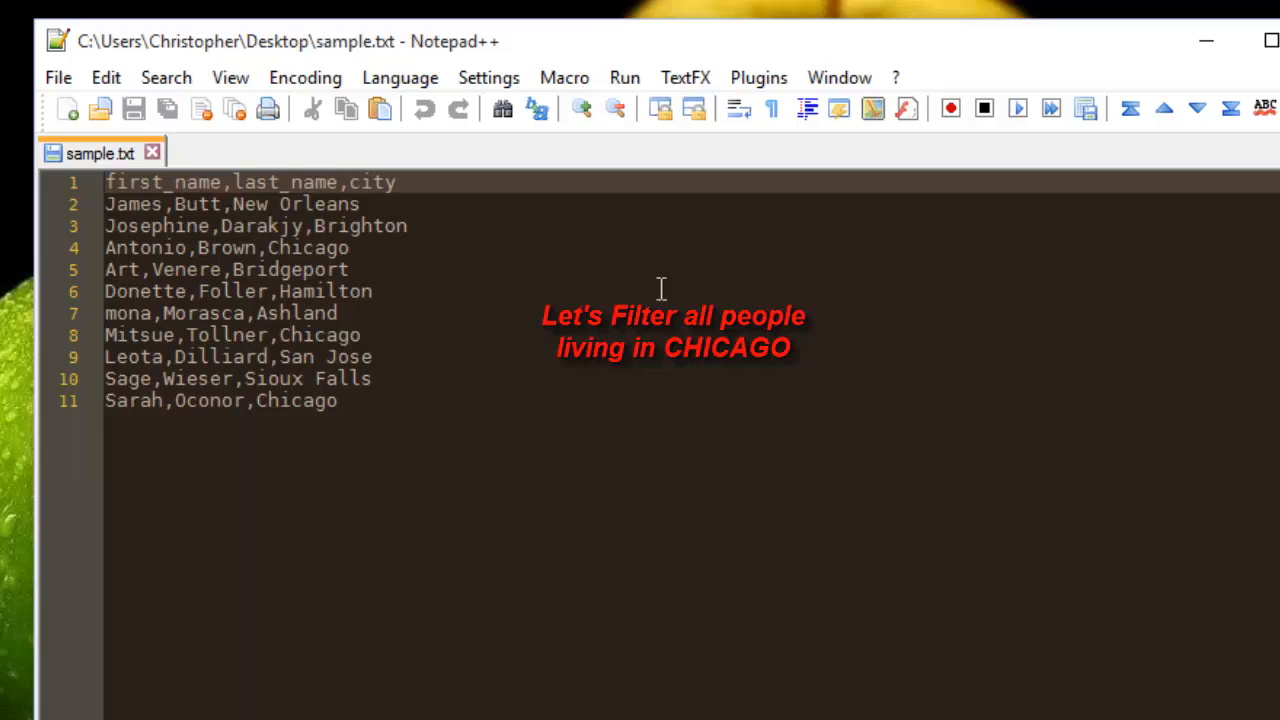
# Run the SQL plugin on sample.txt with the query Select * from Data where city = "Chicago"
pyautogui.click(776, 85)
pyautogui.moveTo(826, 466)
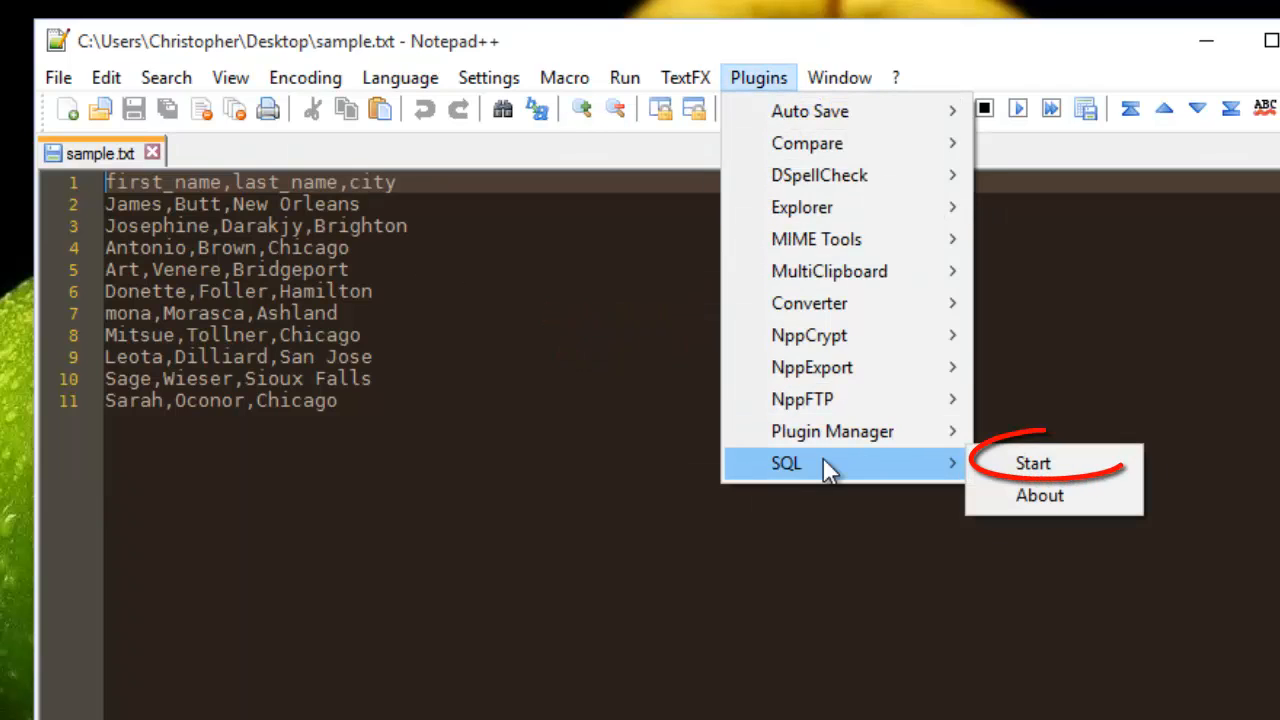
pyautogui.click(1047, 461)
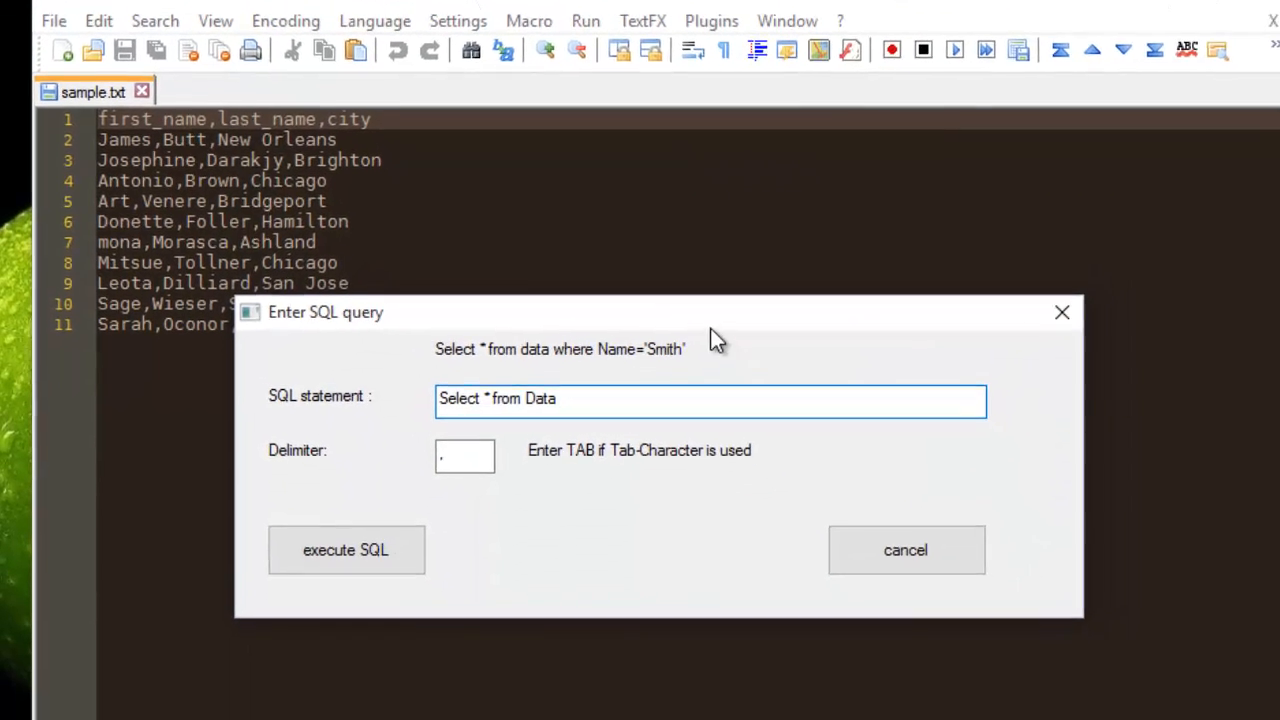
pyautogui.moveTo(710, 330); pyautogui.dragTo(708, 431)
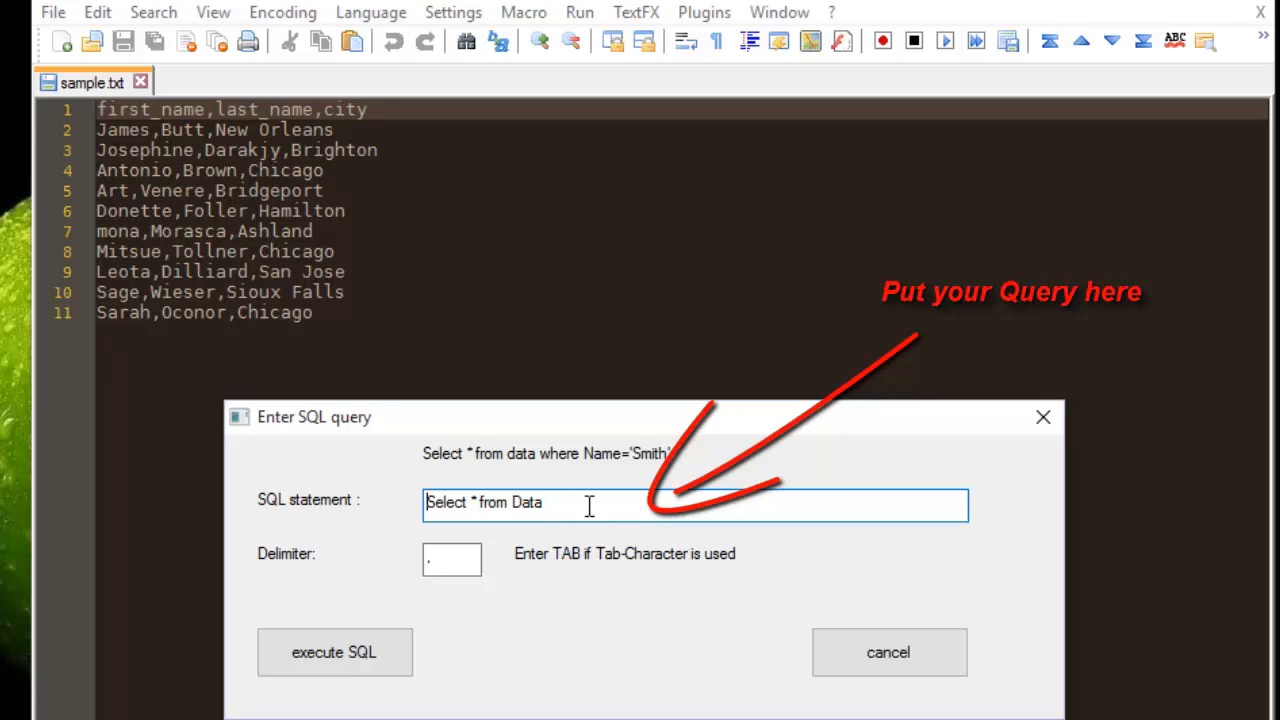
pyautogui.click(546, 502)
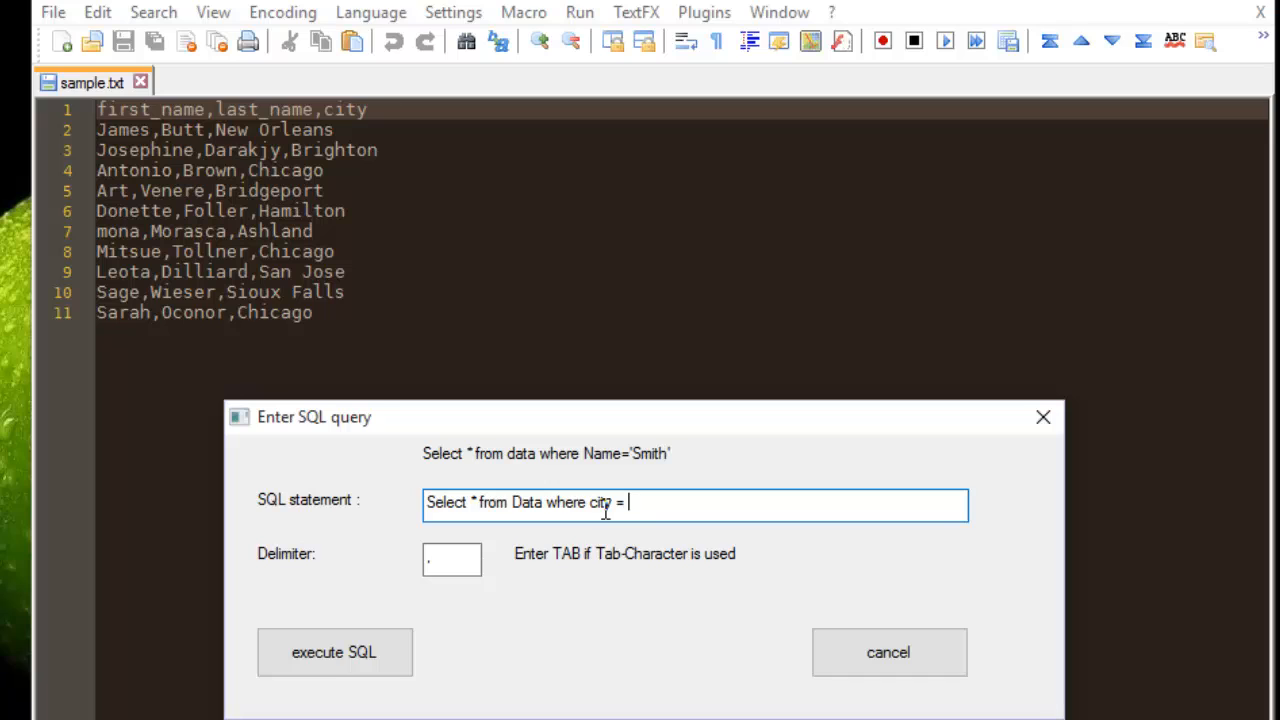
pyautogui.write('Chicago"')
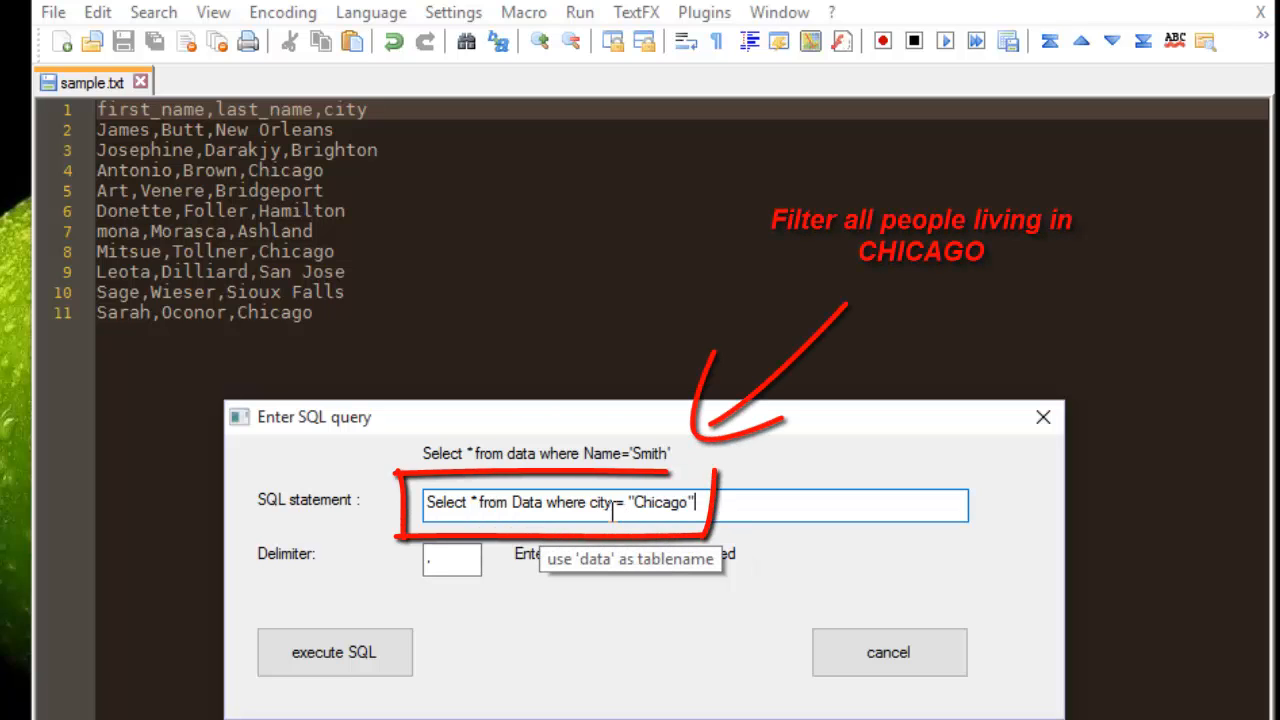
pyautogui.click(361, 663)
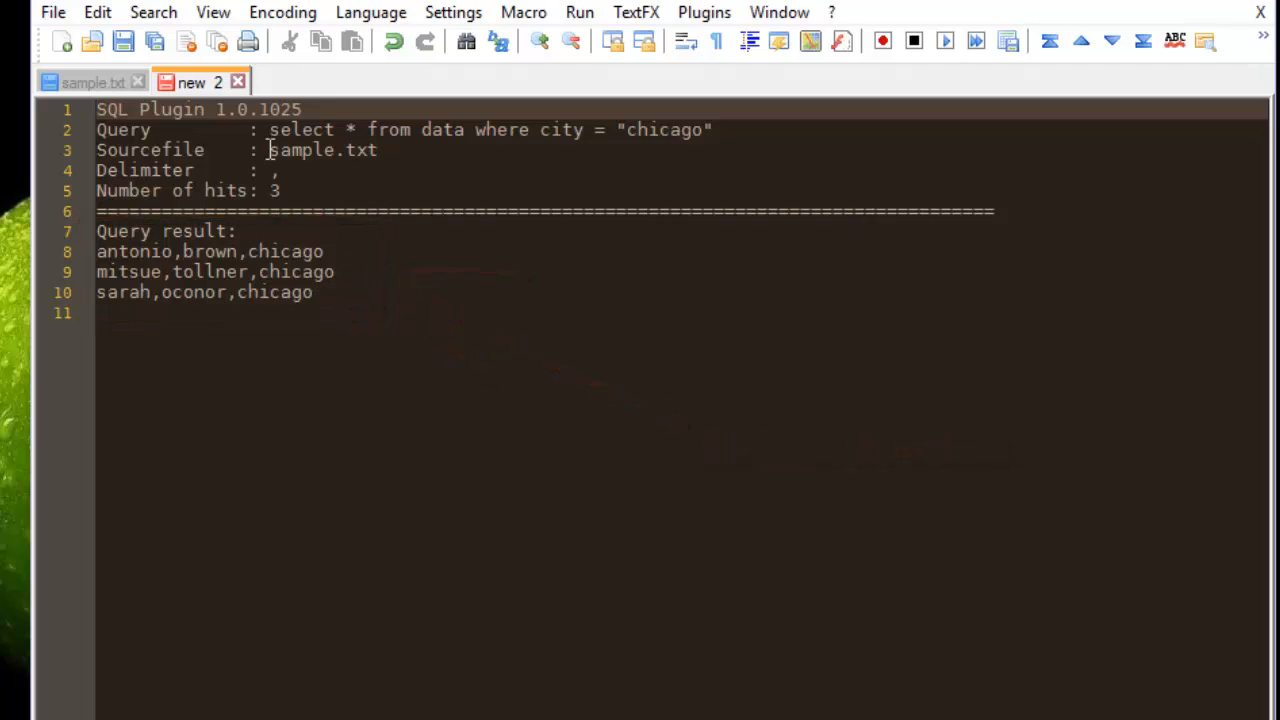
# Start another SQL query on sample.txt and change its filter column to first_name
pyautogui.click(86, 82)
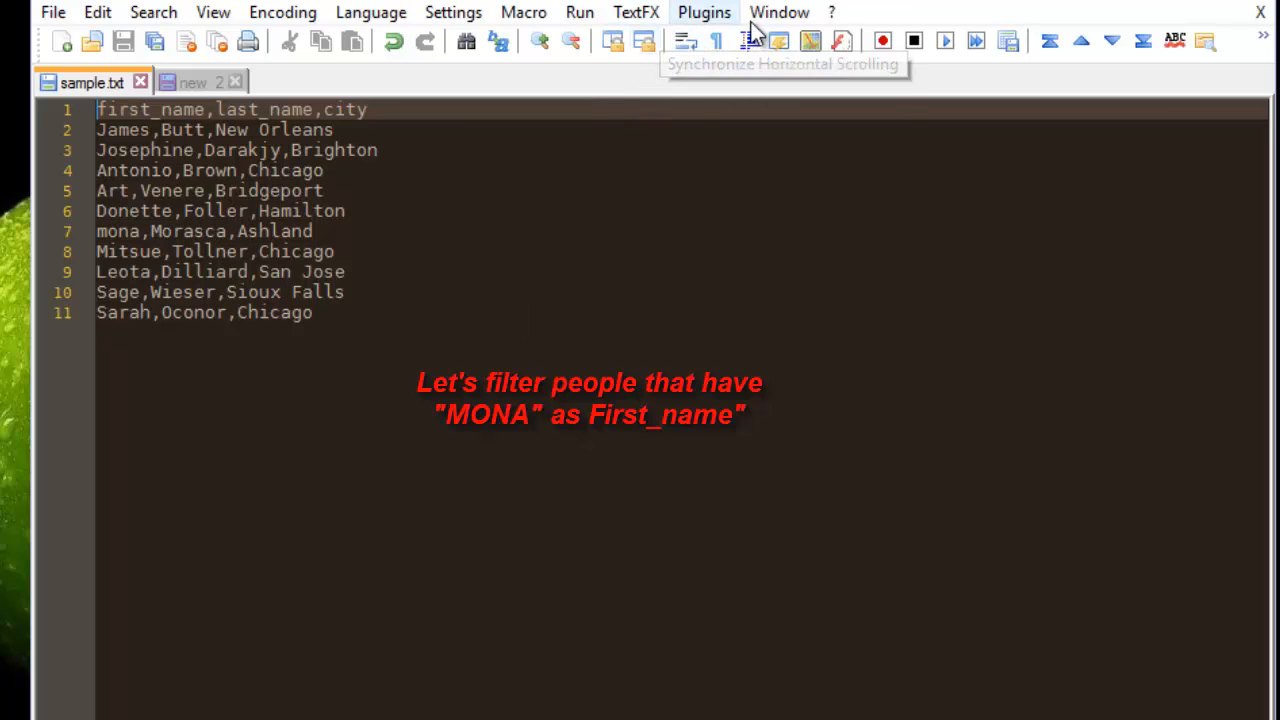
pyautogui.click(705, 20)
pyautogui.moveTo(749, 372)
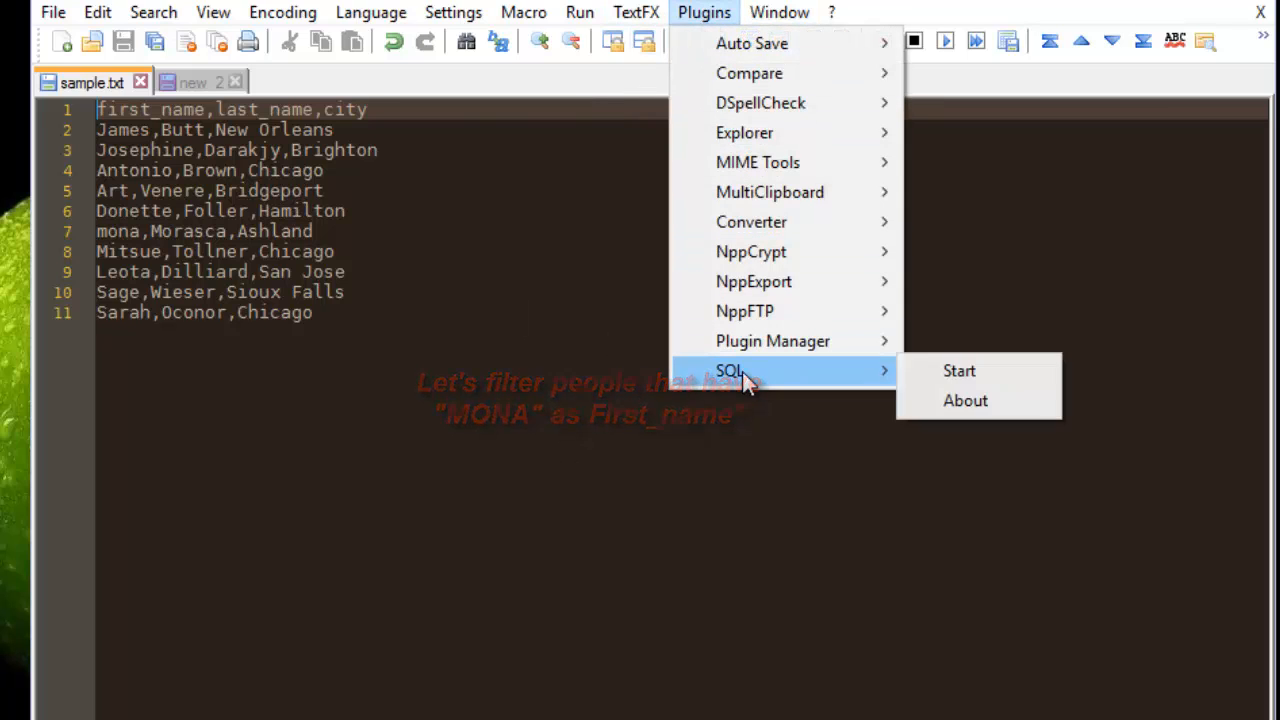
pyautogui.click(972, 371)
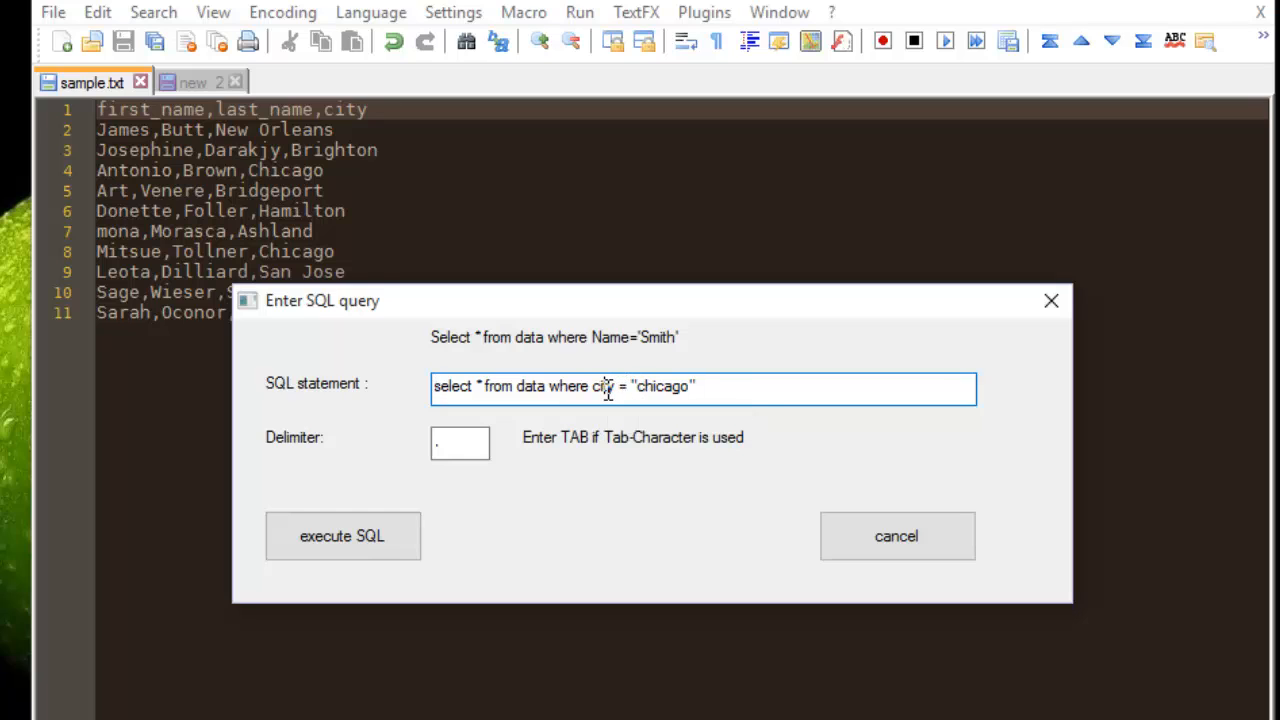
pyautogui.doubleClick(603, 386)
pyautogui.write('first_name')
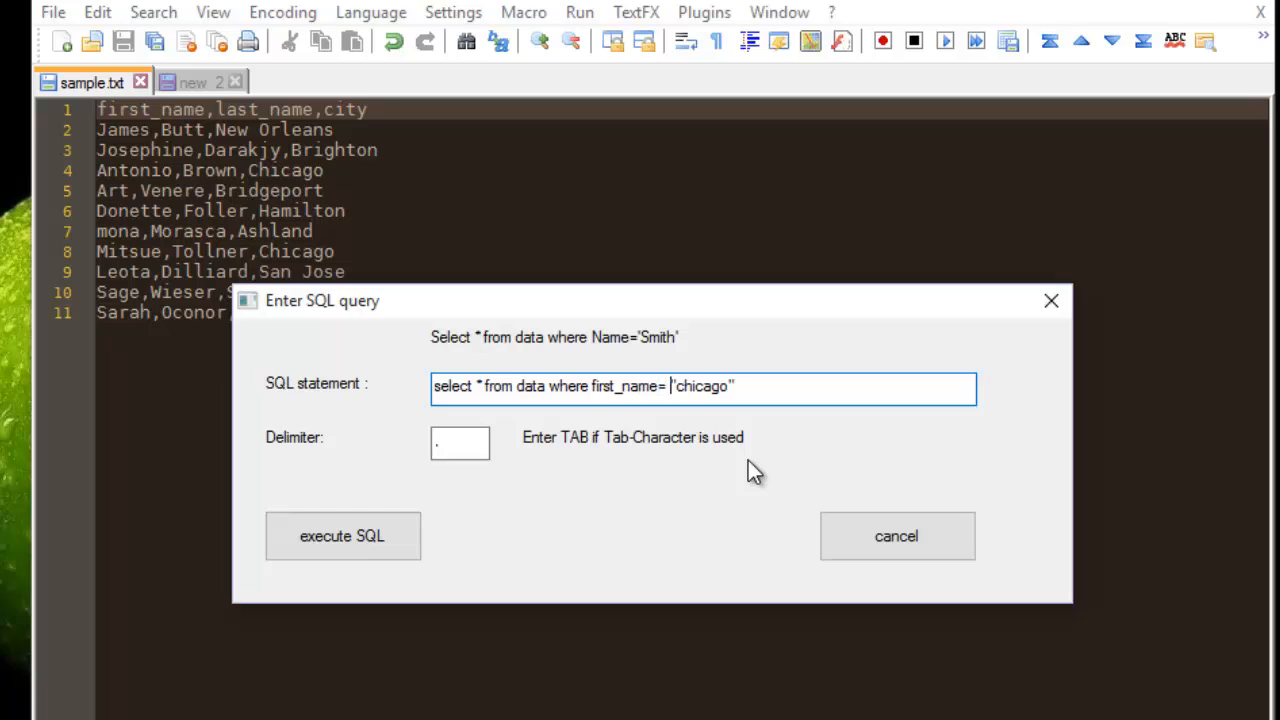
# Set the query's filter value to the first name on line 7 of sample.txt and execute it
pyautogui.press('Right')
pyautogui.press('Right')
pyautogui.press('Right')
pyautogui.press('Right')
pyautogui.press('Right')
pyautogui.press('Right')
pyautogui.press('Right')
pyautogui.press('Right')
pyautogui.press('BackSpace')
pyautogui.press('BackSpace')
pyautogui.press('BackSpace')
pyautogui.press('BackSpace')
pyautogui.press('BackSpace')
pyautogui.press('BackSpace')
pyautogui.press('BackSpace')
pyautogui.write('mona')
pyautogui.click(350, 541)
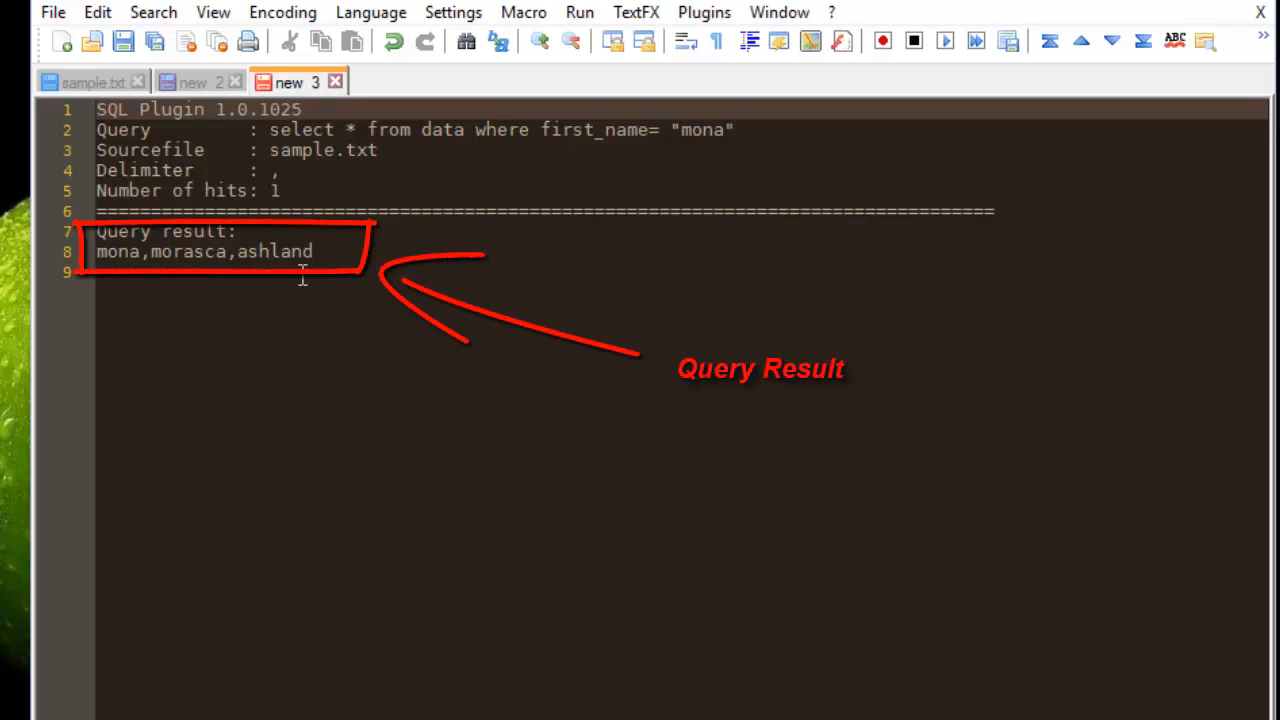
# Start a new SQL query on sample.txt and make it select count(*) instead of all columns
pyautogui.click(74, 78)
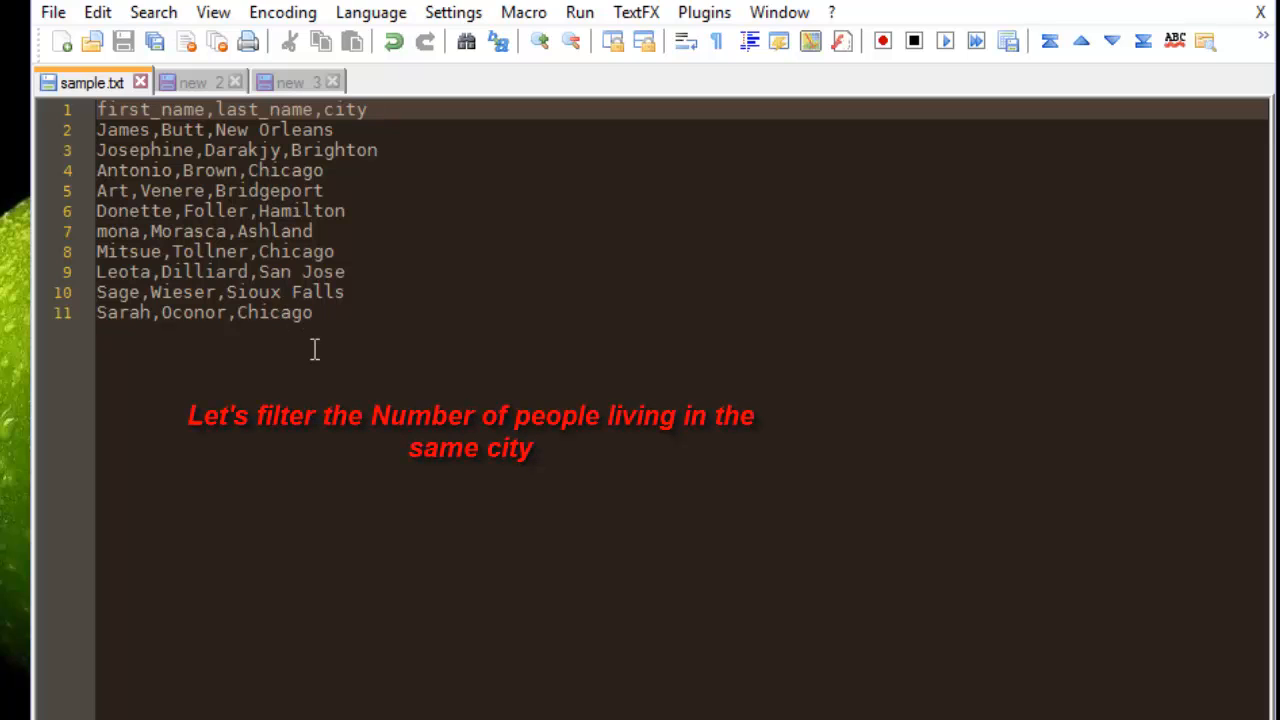
pyautogui.click(716, 18)
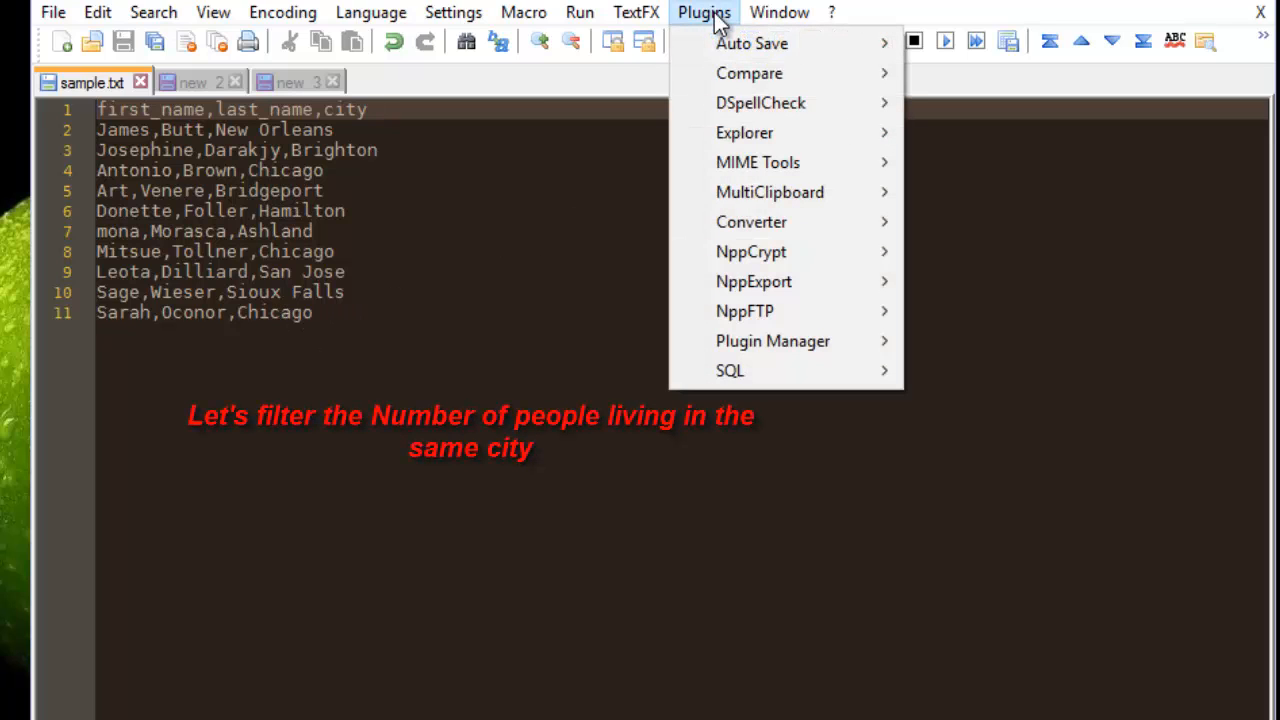
pyautogui.moveTo(765, 370)
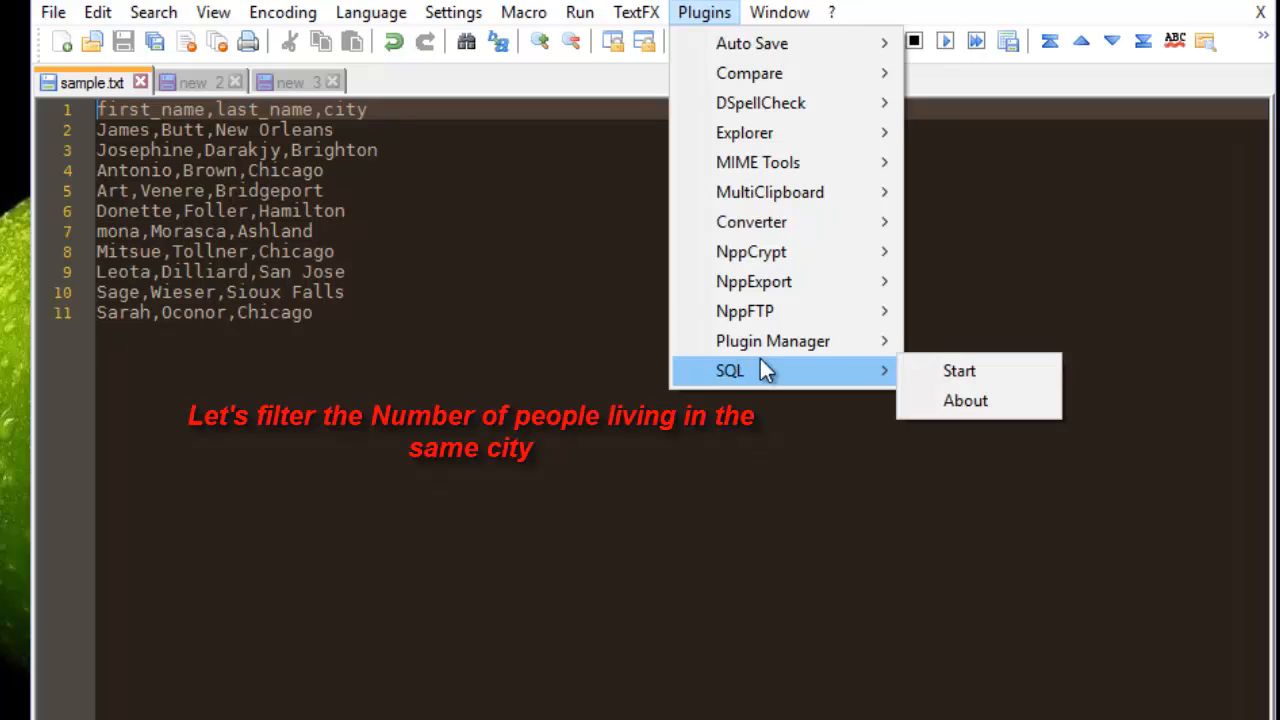
pyautogui.click(990, 376)
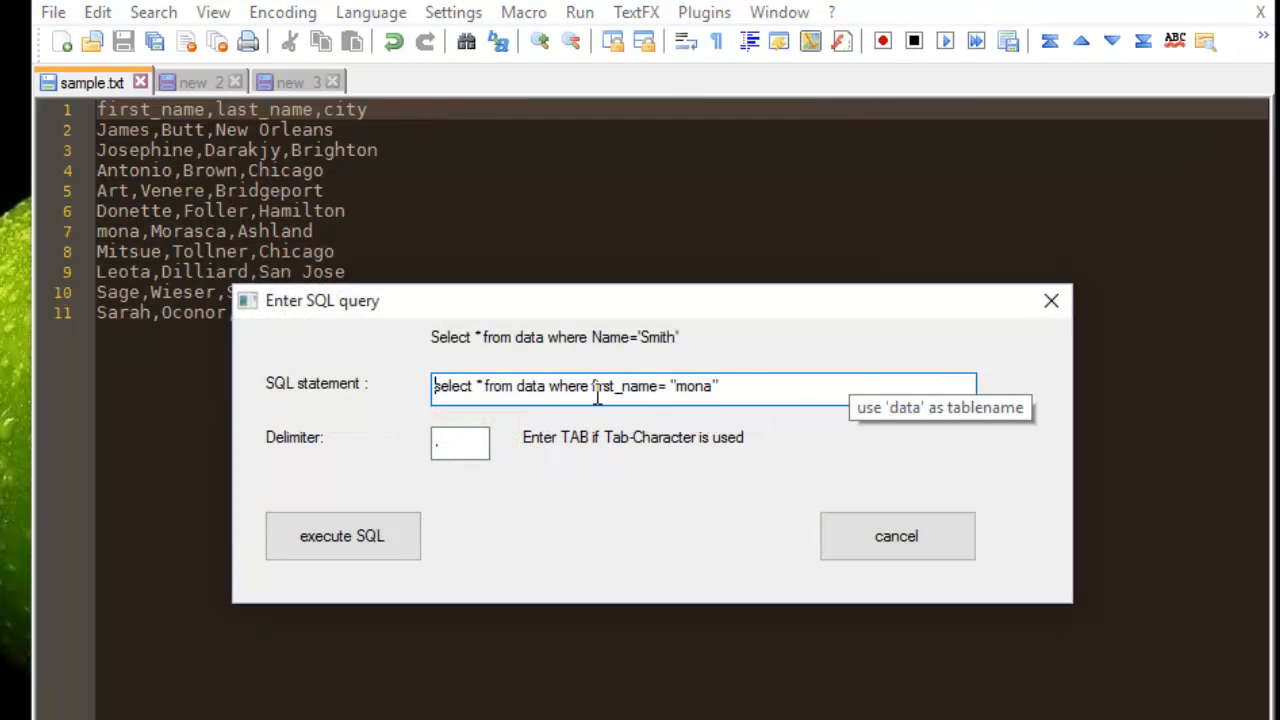
pyautogui.click(478, 388)
pyautogui.write('count')
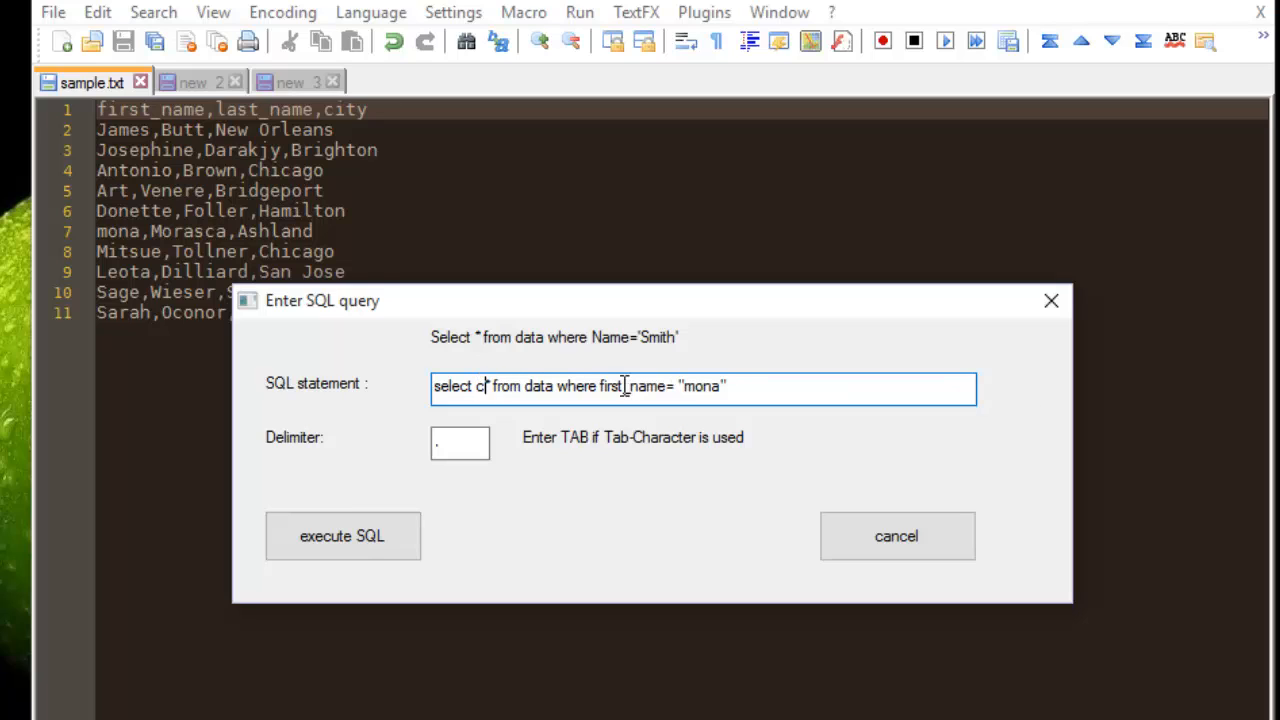
pyautogui.write('(*')
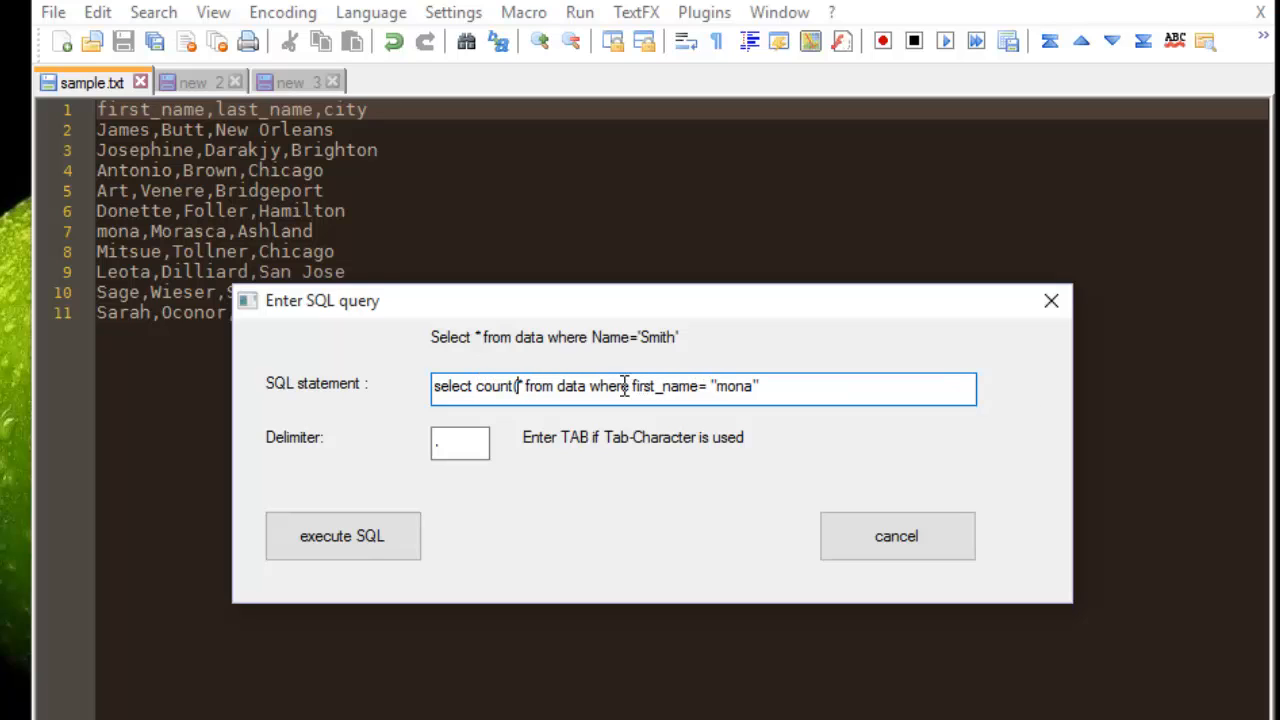
pyautogui.write(')')
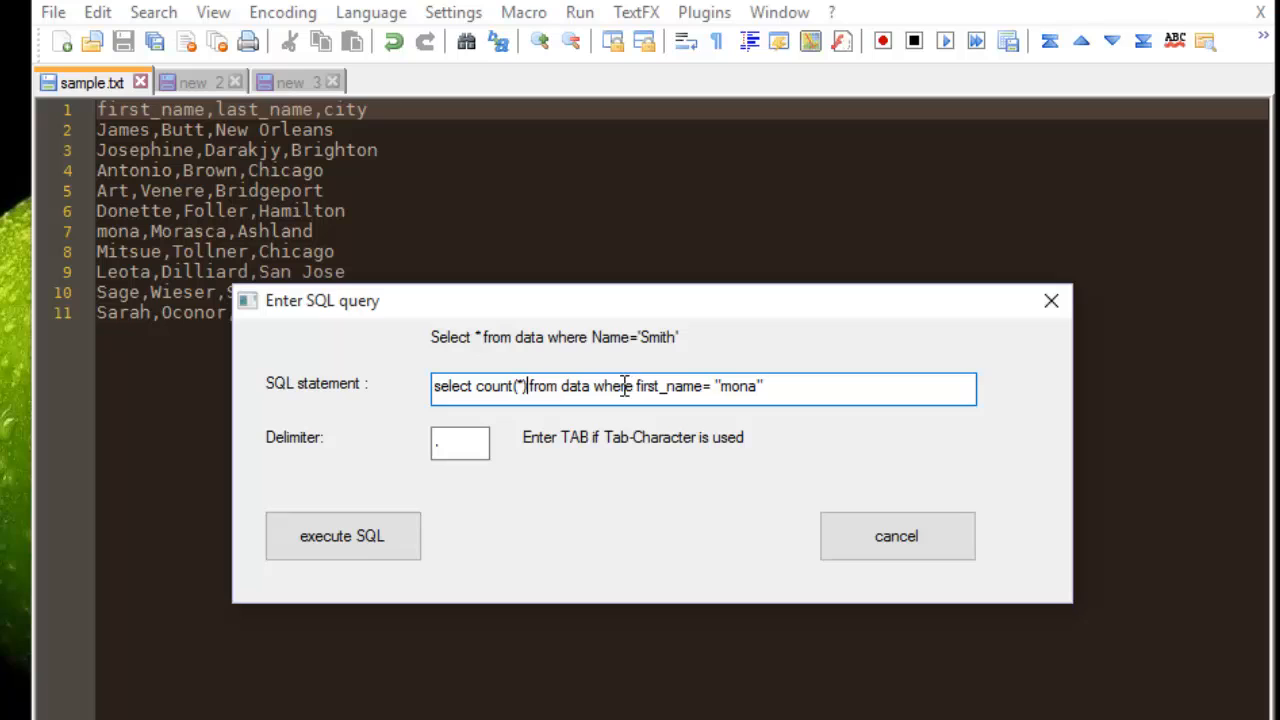
# Complete the query as "select count(*),city from data group by city", execute it and return to sample.txt
pyautogui.moveTo(598, 390); pyautogui.dragTo(864, 383)
pyautogui.write('group')
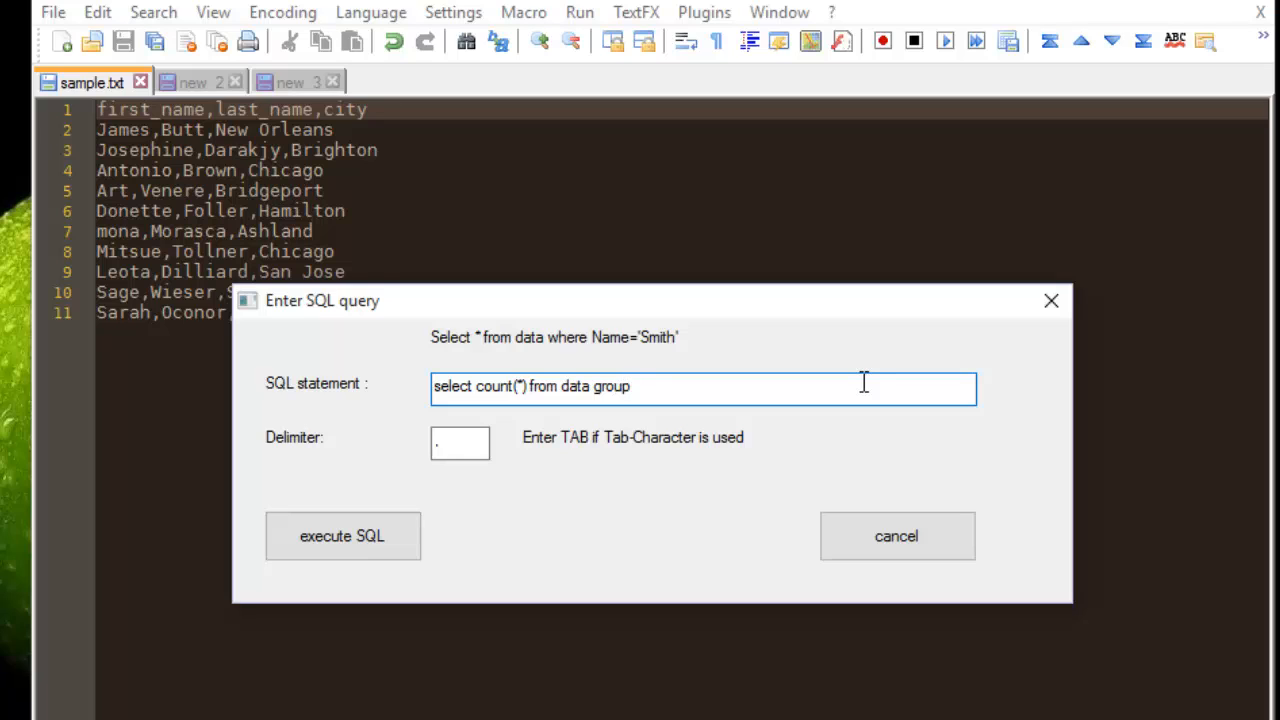
pyautogui.write(' by city')
pyautogui.click(520, 388)
pyautogui.write(',city')
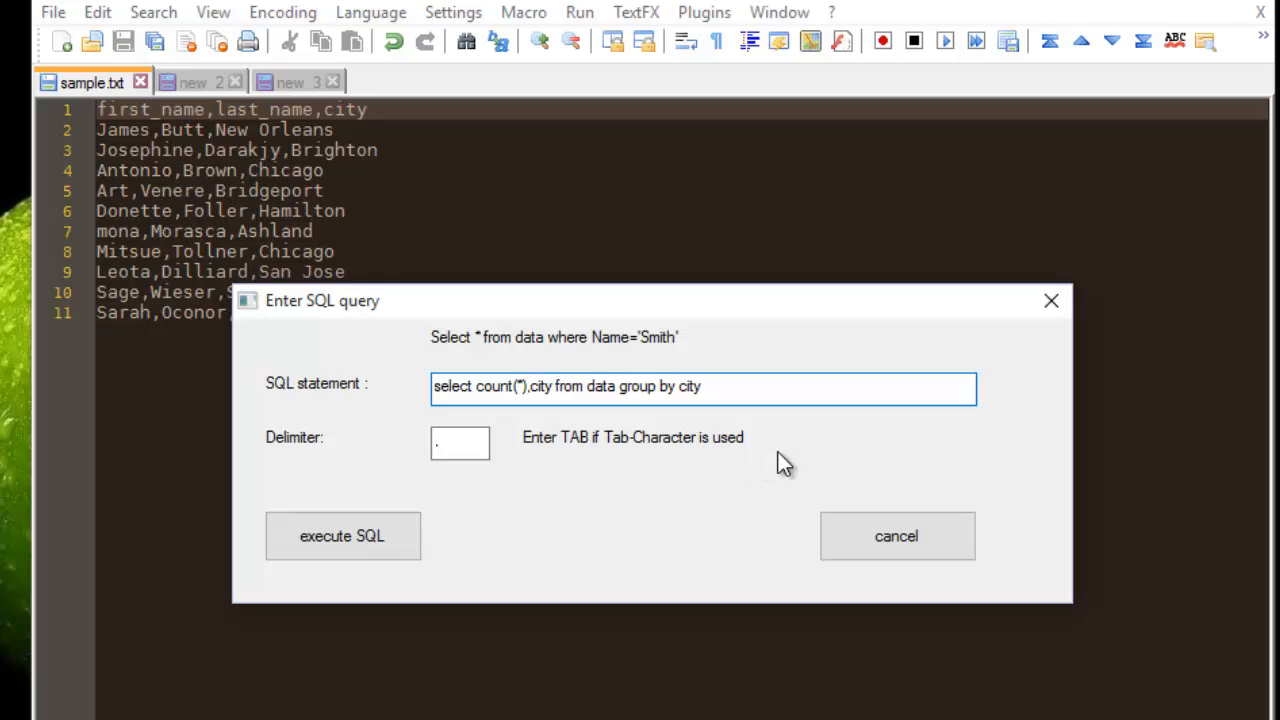
pyautogui.click(342, 537)
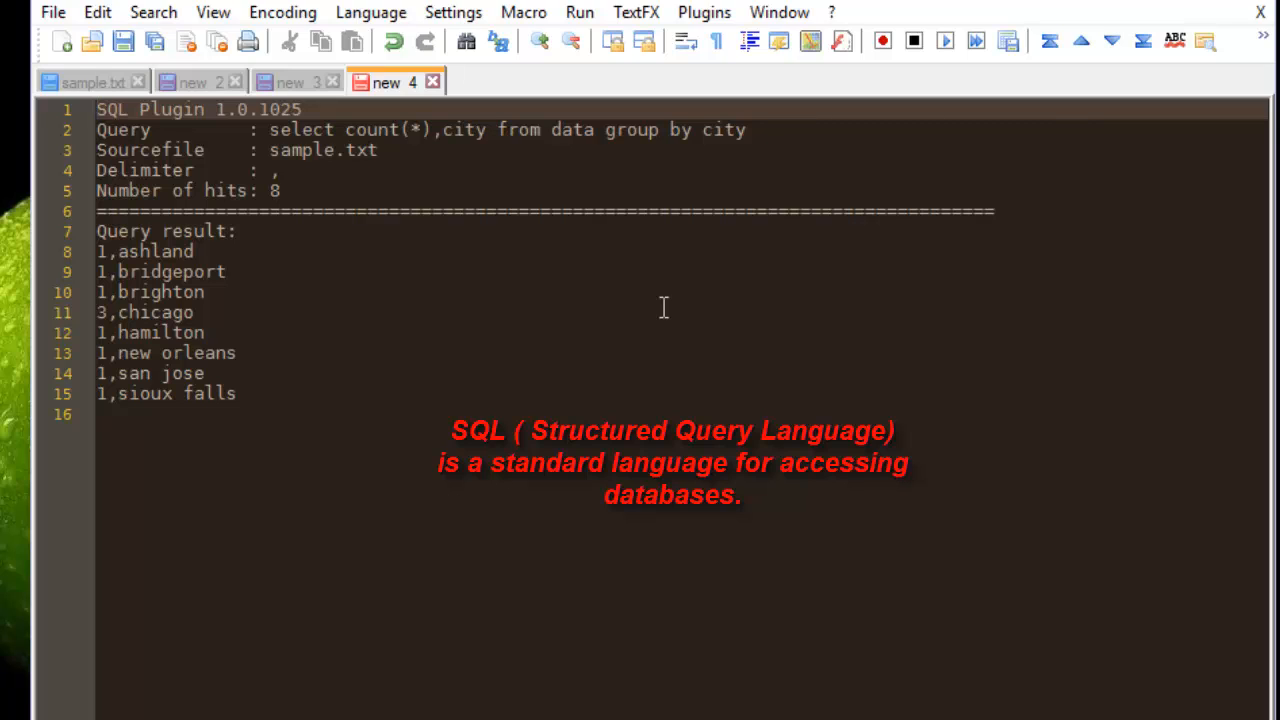
pyautogui.click(84, 85)
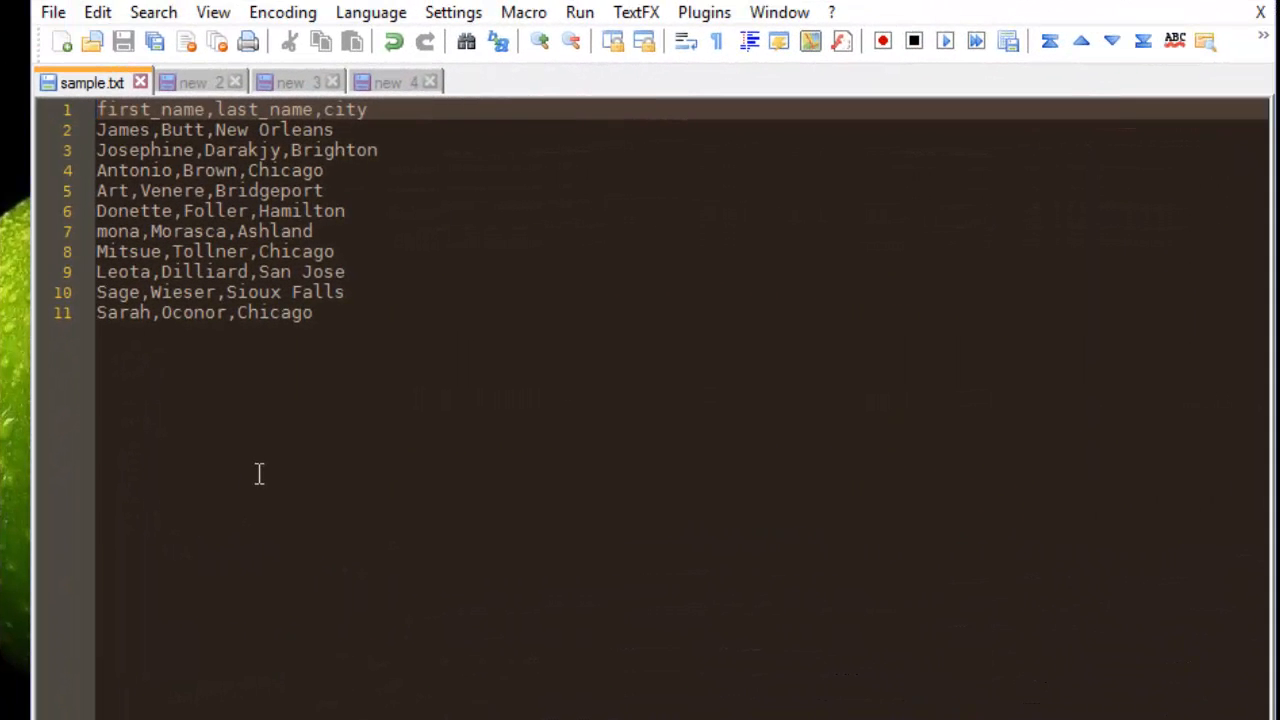